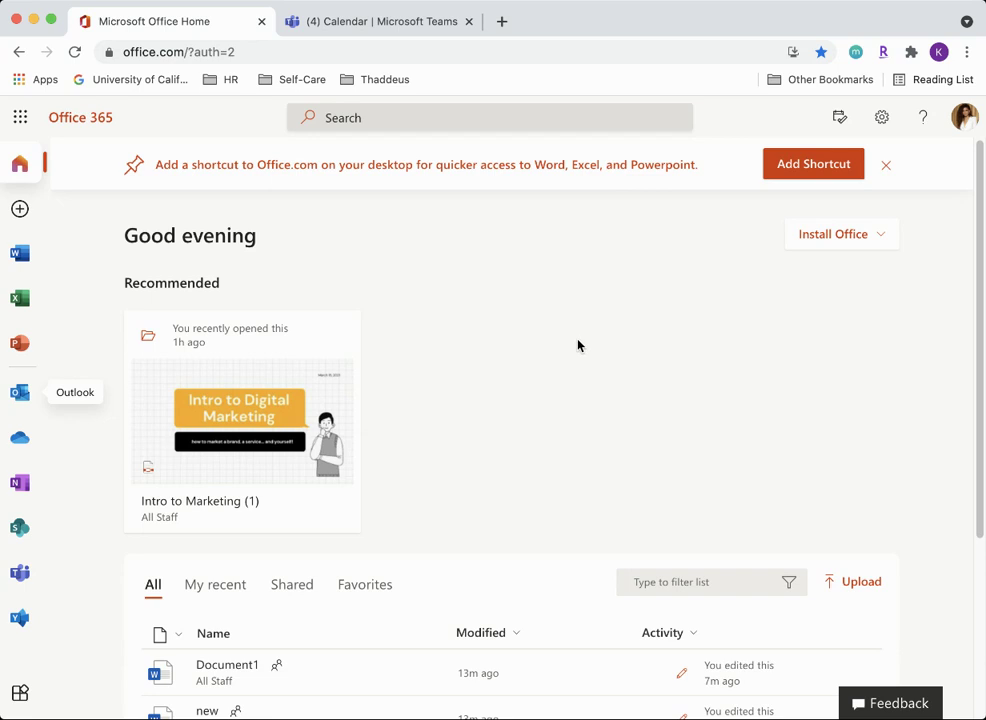
- Open Outlook from the Office home page and go to the Compose and reply mail settings
click(21, 396)
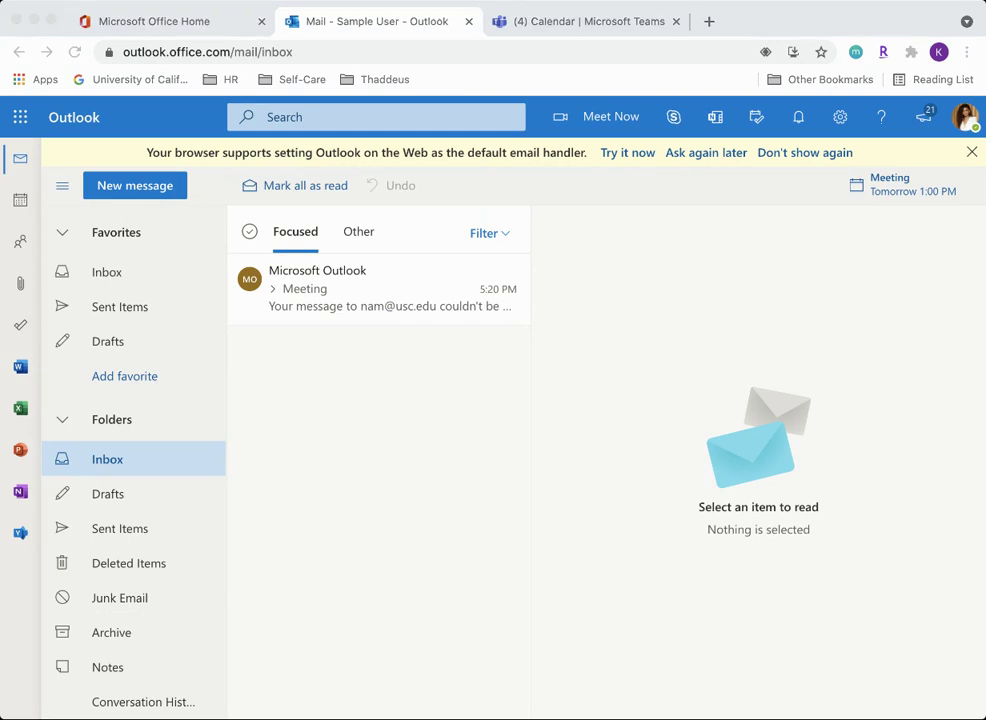
click(397, 407)
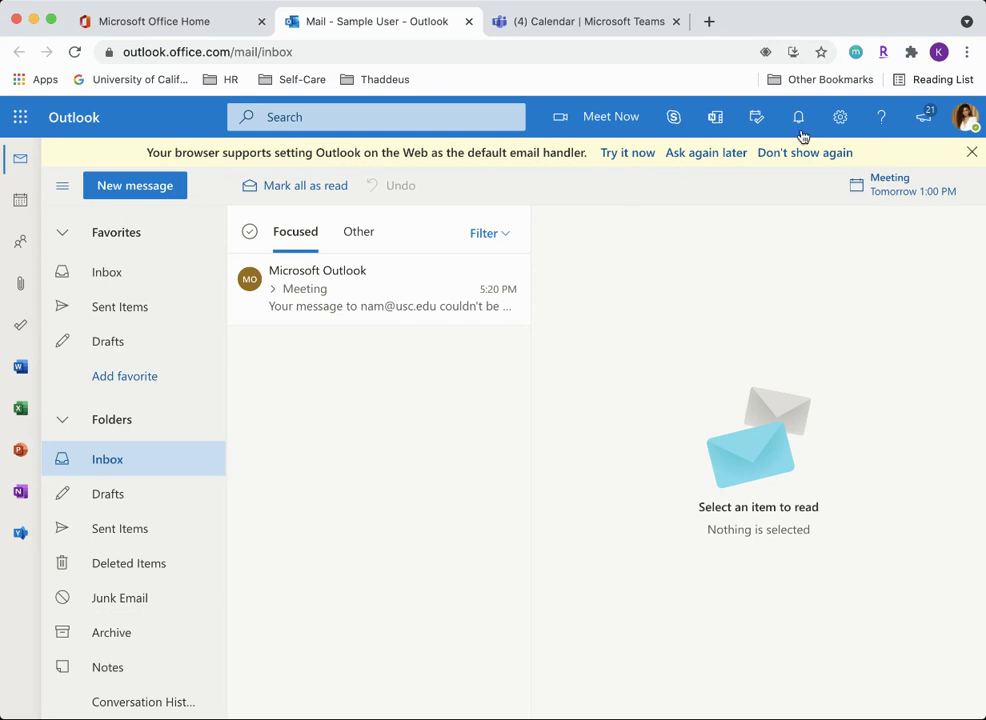
click(838, 118)
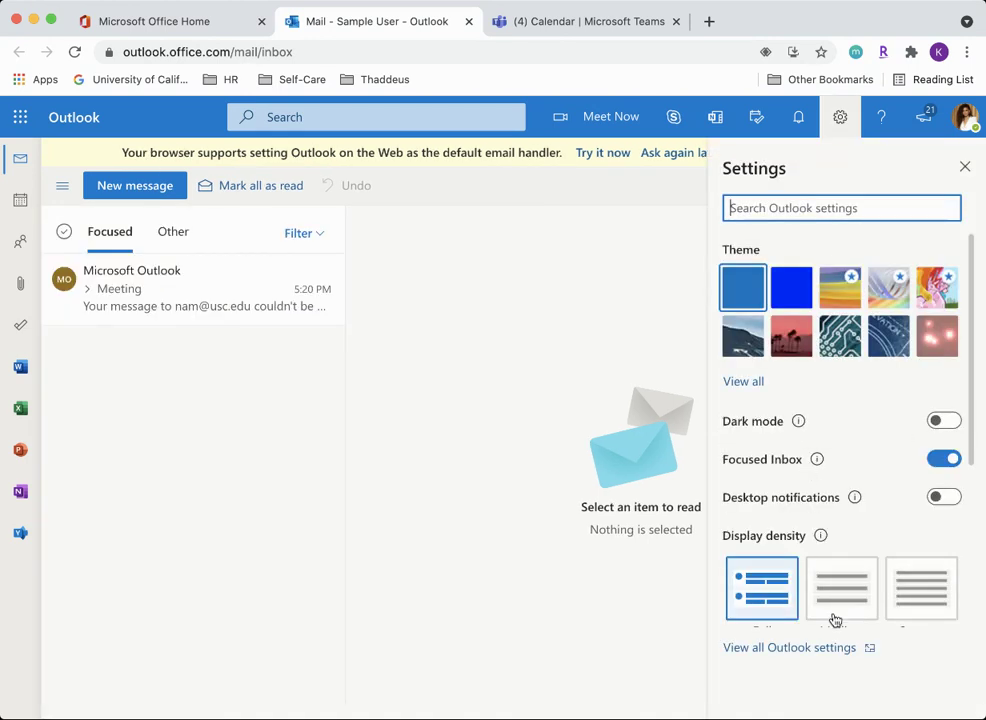
click(823, 660)
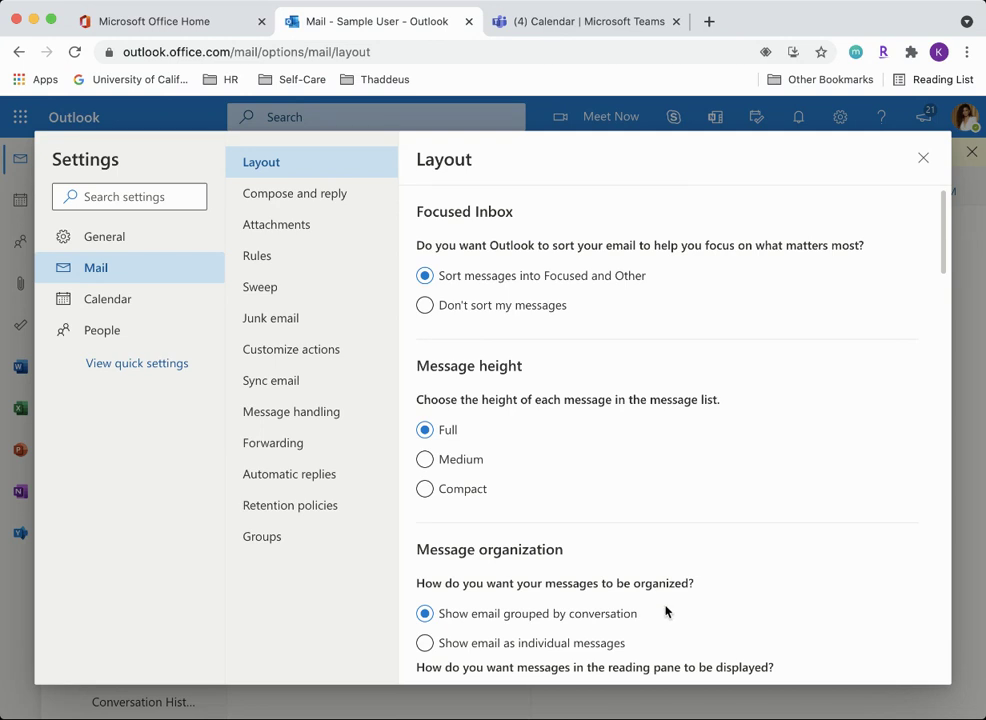
click(360, 209)
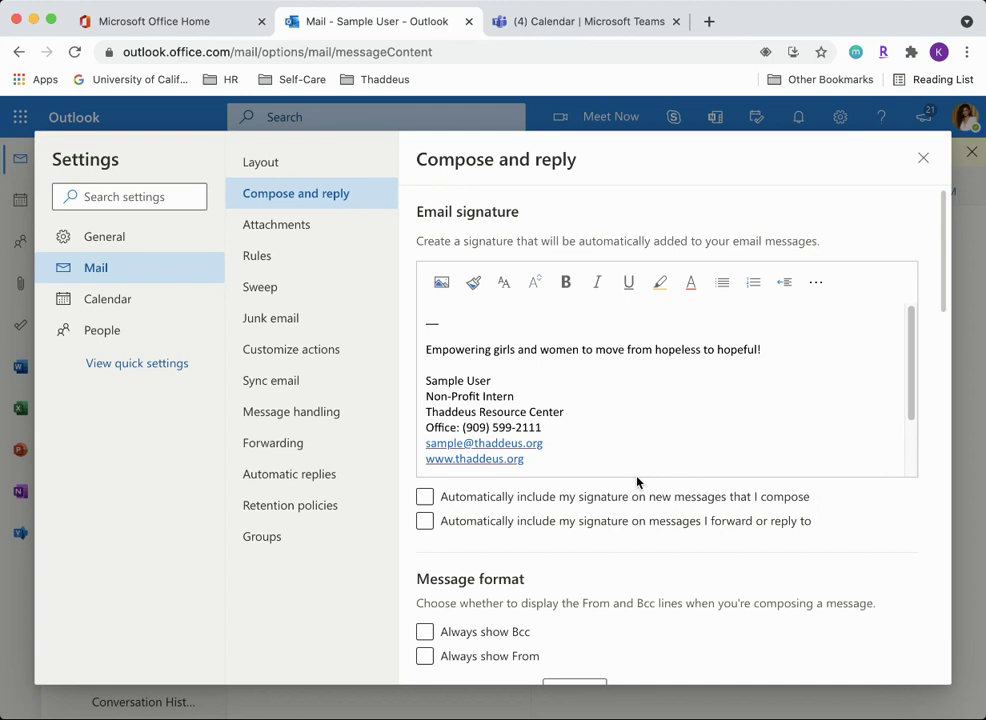
- Automatically include the email signature on new messages and on forwards or replies, save the settings and close them
click(425, 497)
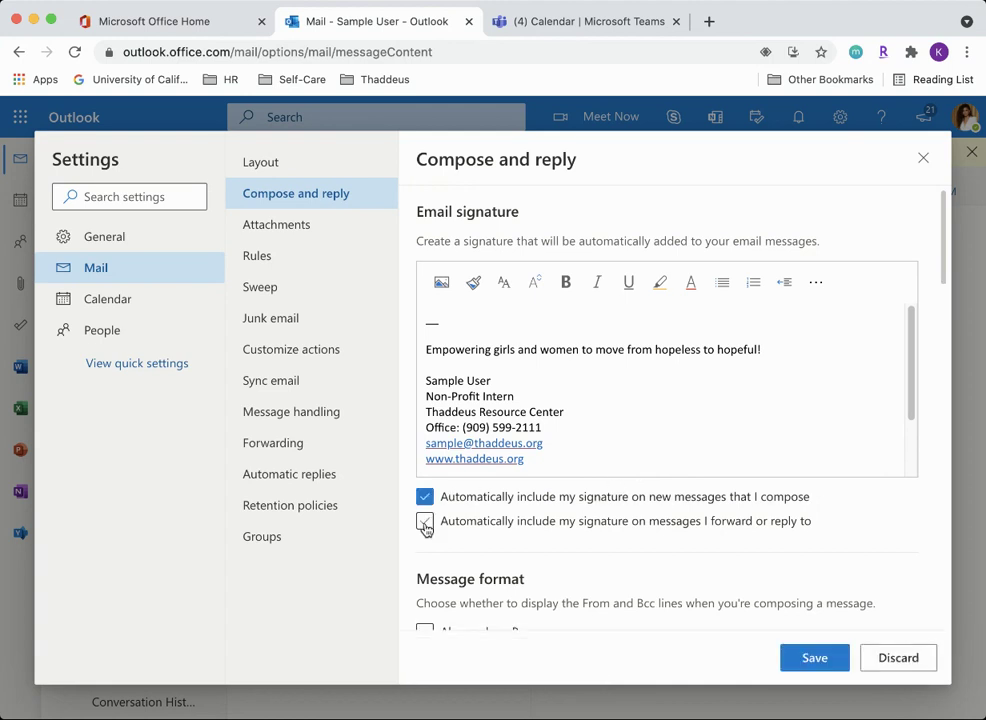
click(425, 522)
click(814, 658)
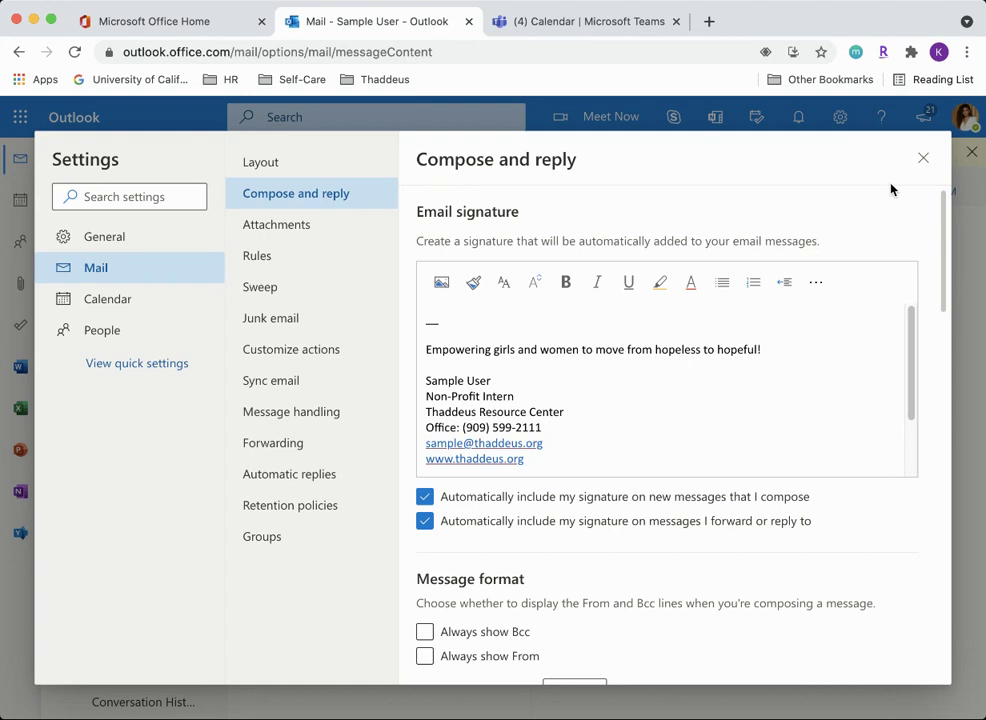
click(924, 158)
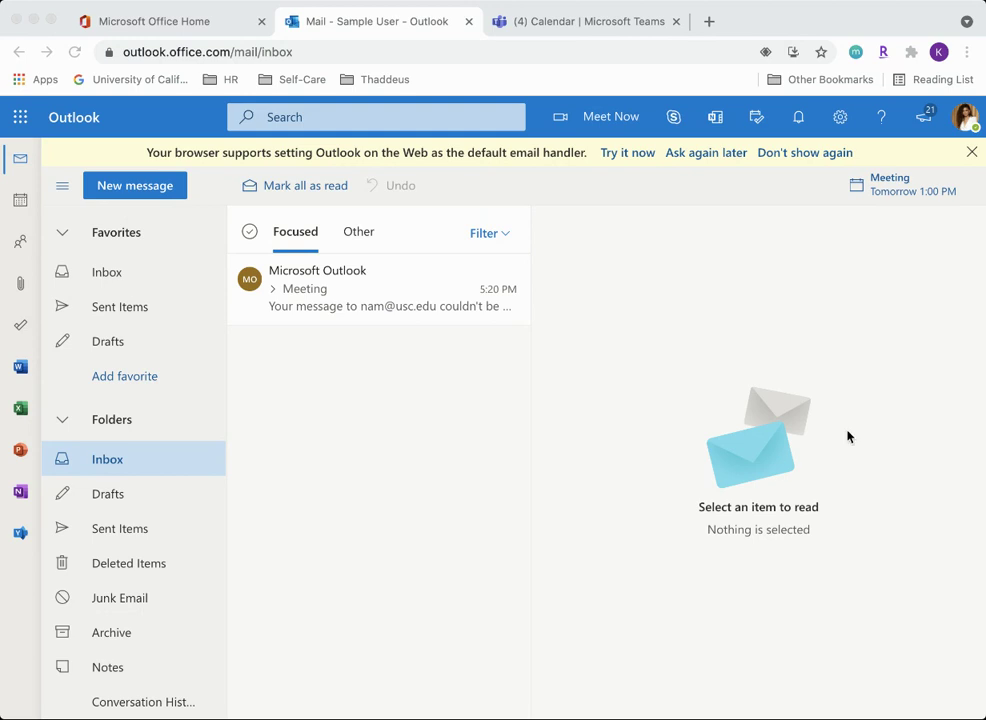
- Start a new message, delete the name line in its signature and replace the job title with "Department"
click(153, 187)
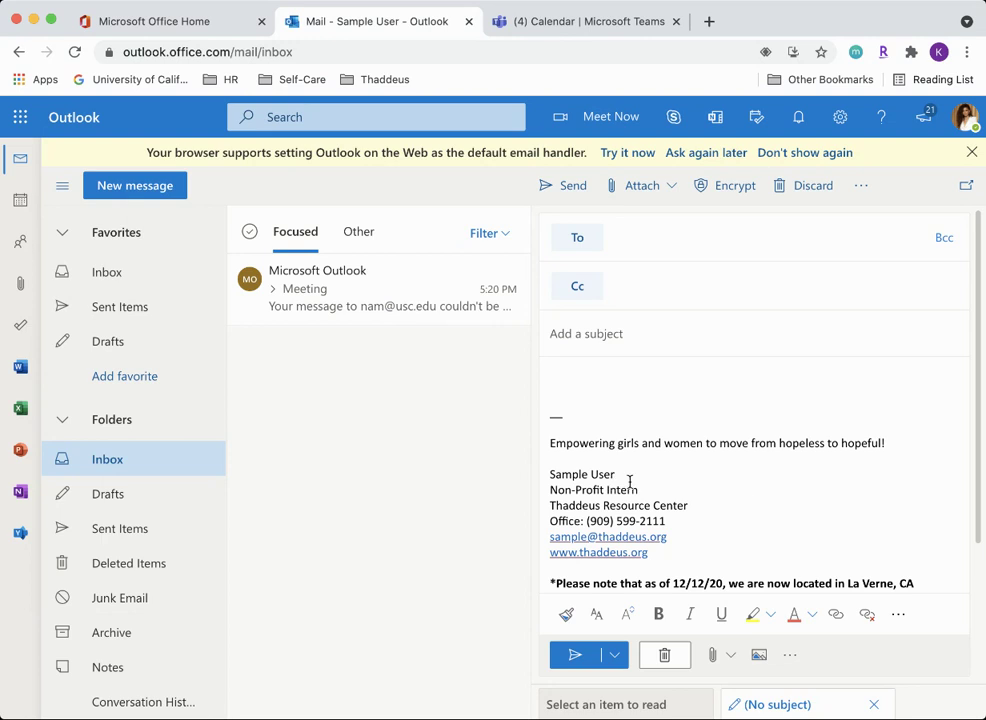
drag(631, 475, 524, 480)
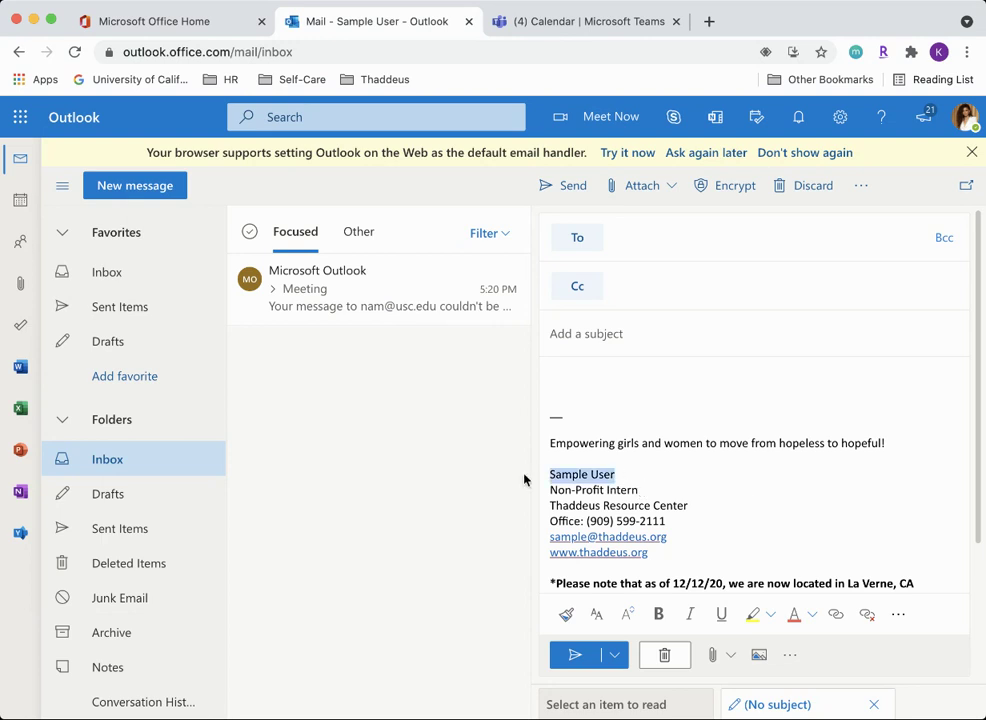
key(BackSpace)
drag(639, 490, 547, 490)
text(De)
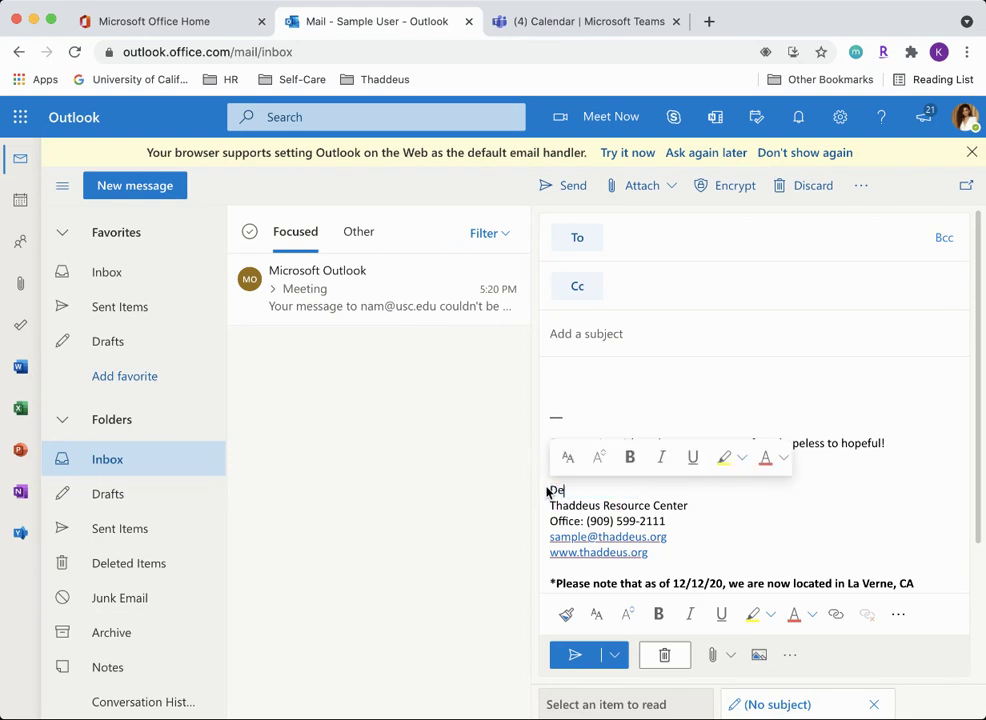
text(partment)
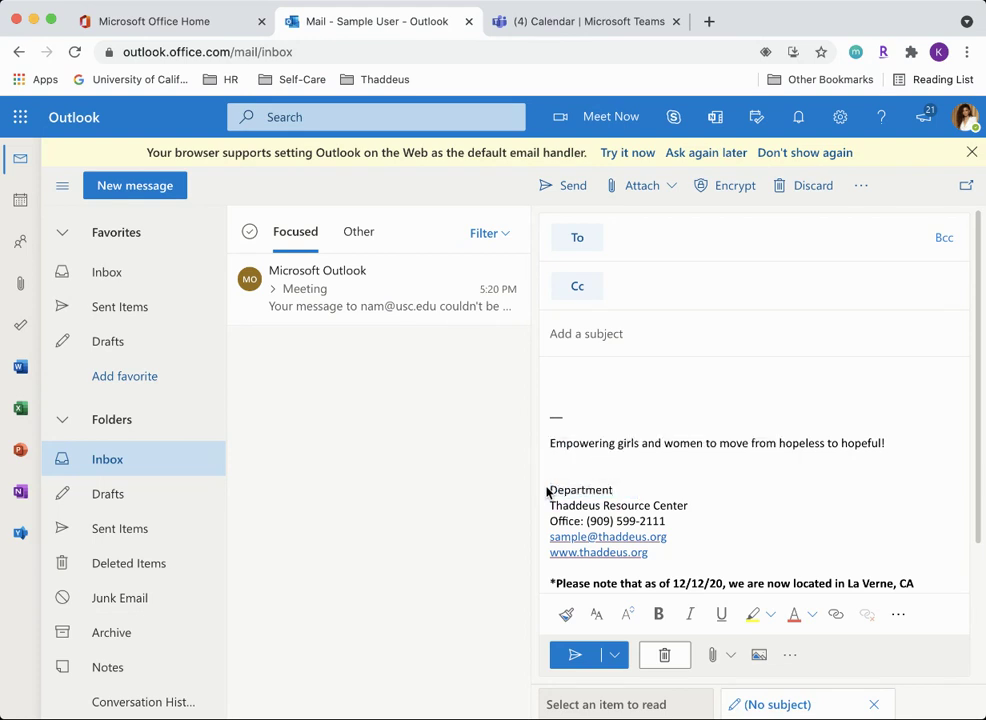
- Change the signature's email address to start with "department" and re-enter the sender's name above the department line
double_click(557, 536)
text(department)
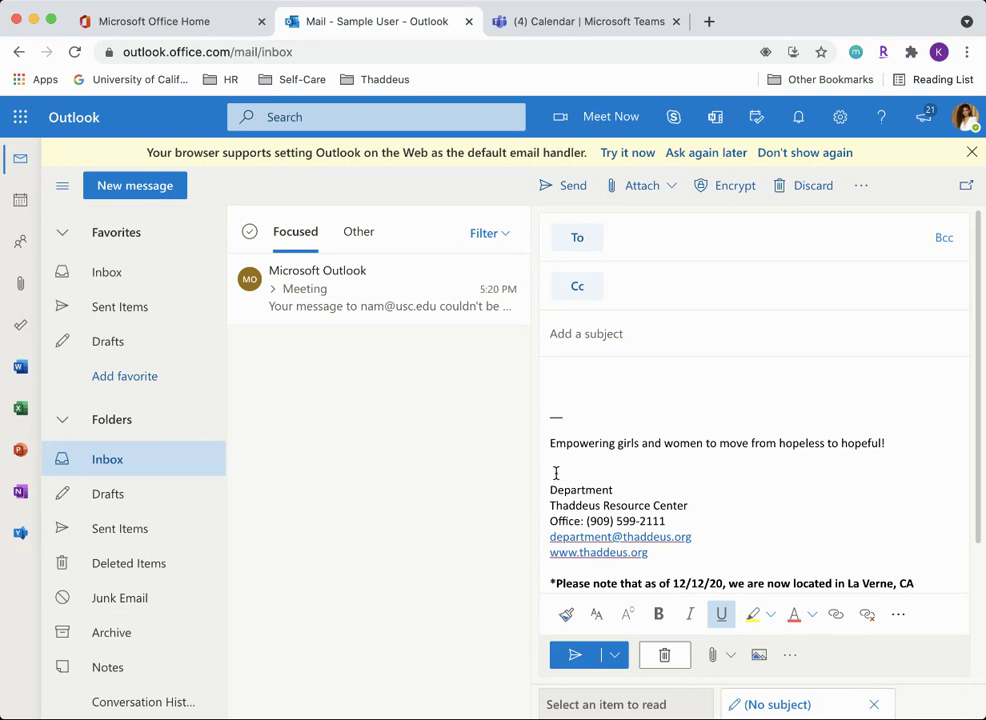
click(554, 470)
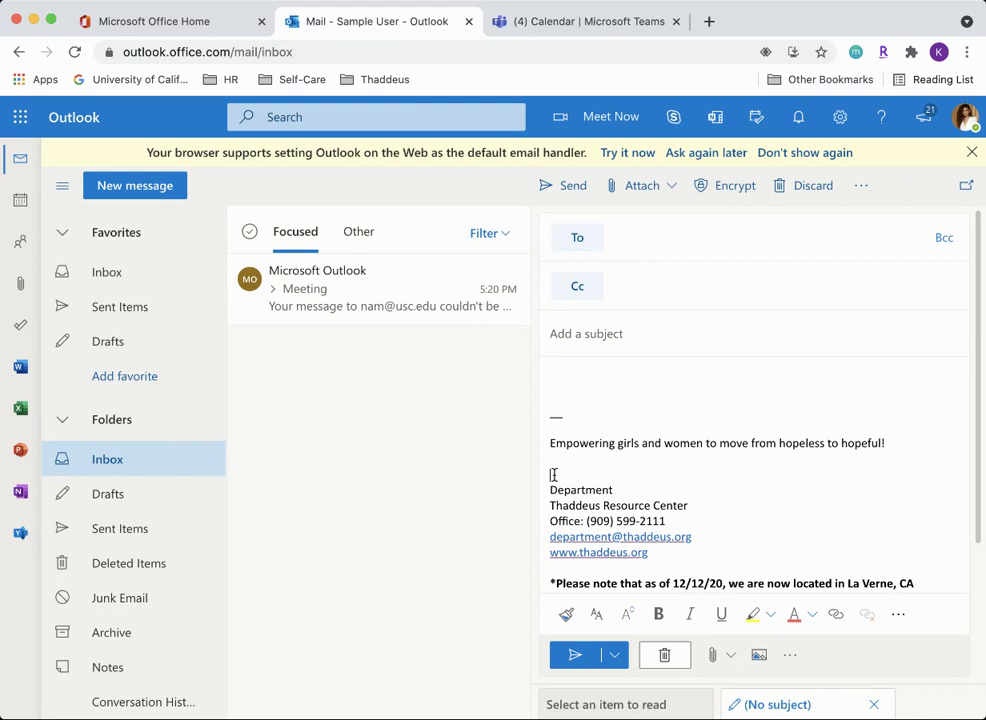
text(SampleUser)
click(587, 474)
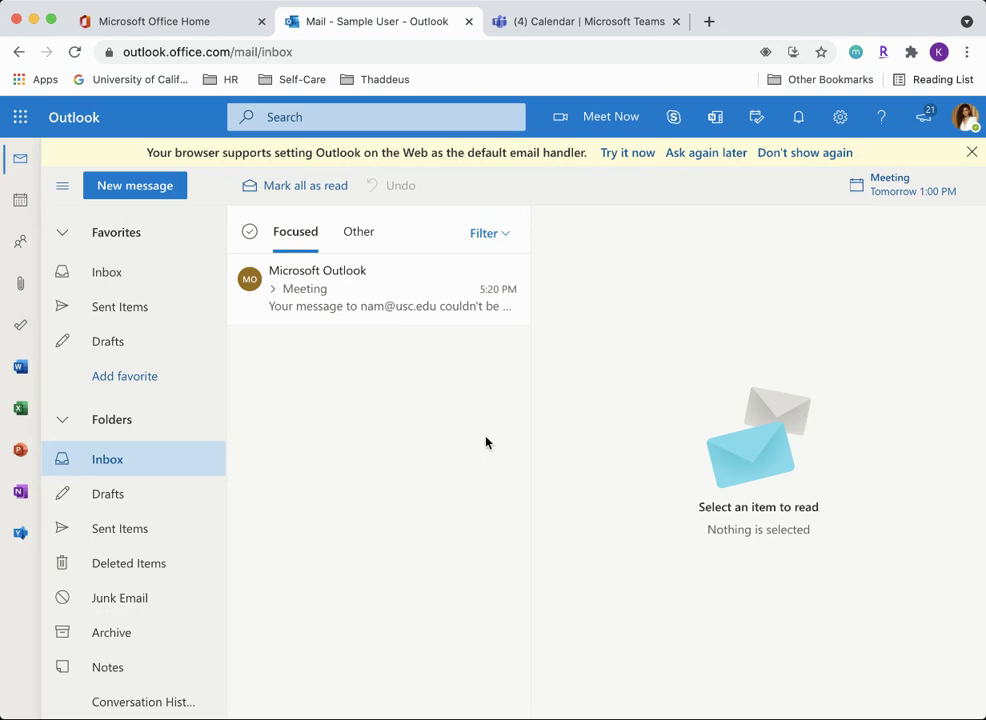
- Look through the move and categorize options for the Microsoft Outlook message, dismiss them and return to the Inbox
right_click(397, 284)
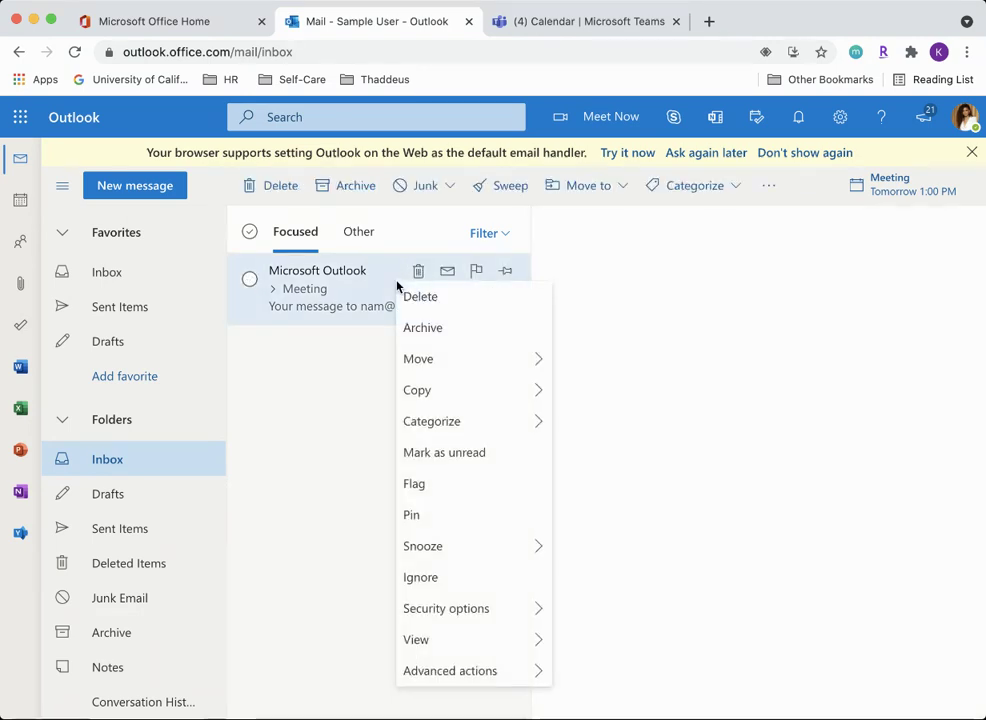
mouse_move(436, 356)
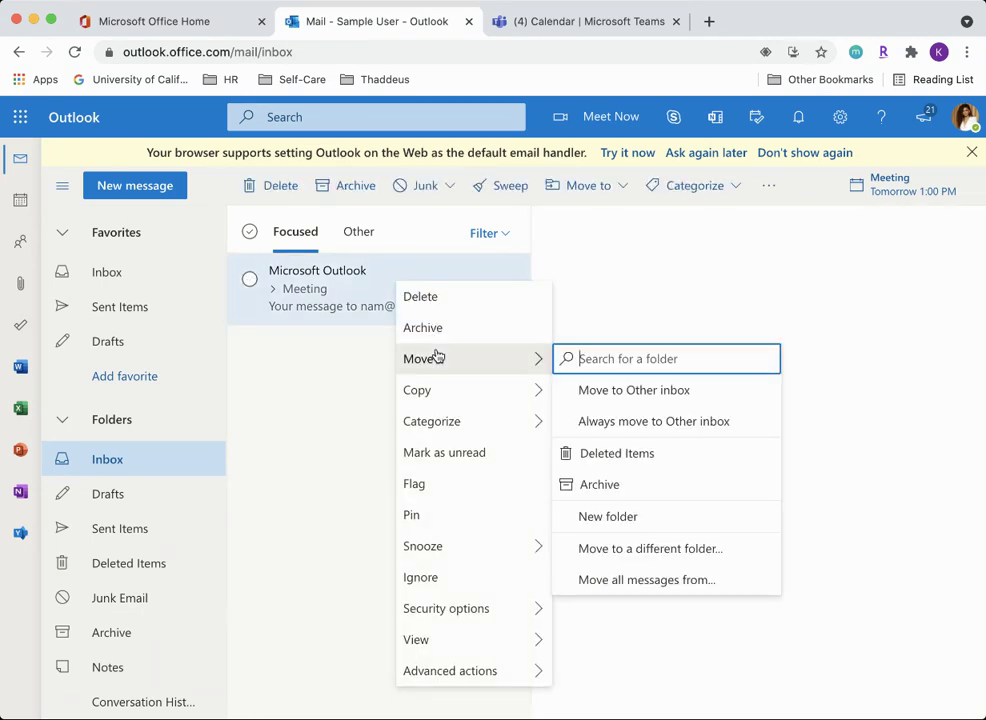
mouse_move(440, 421)
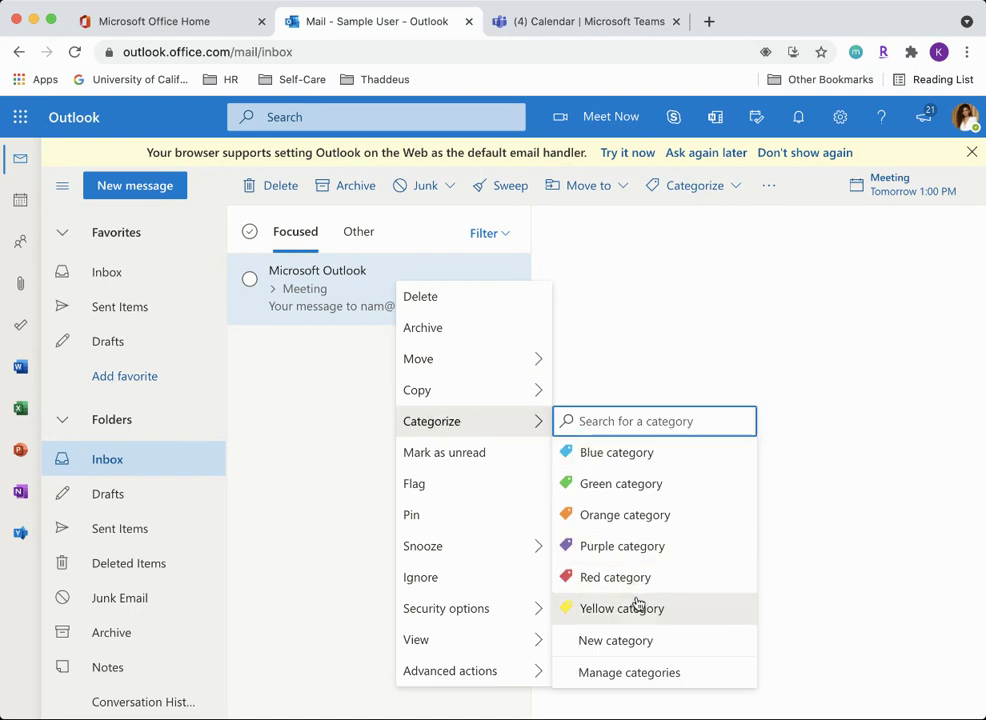
click(288, 476)
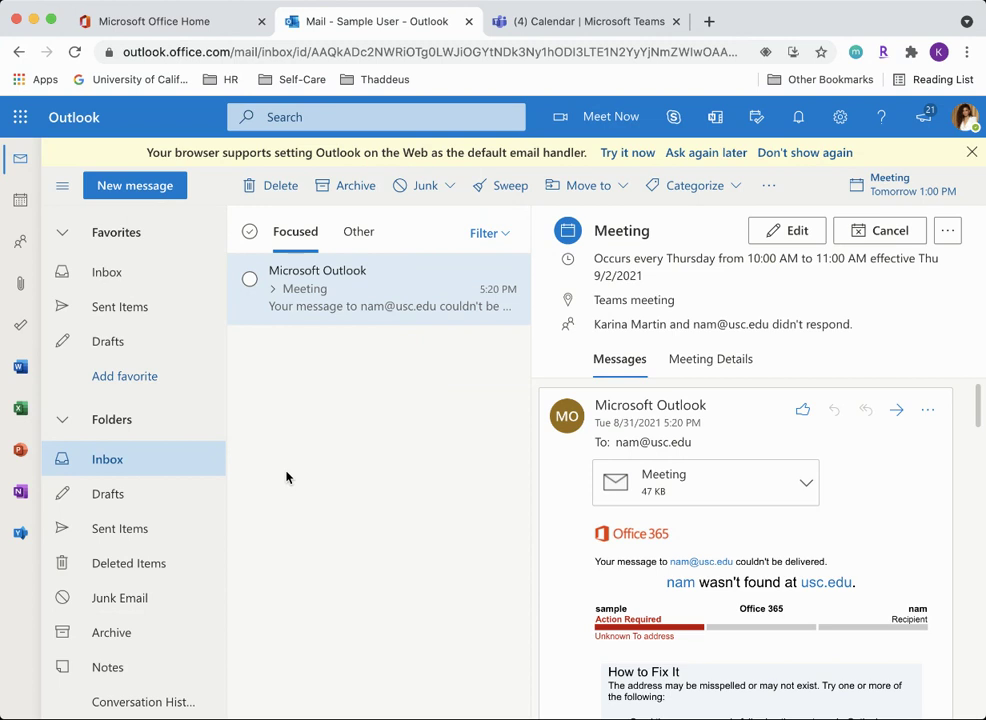
click(151, 272)
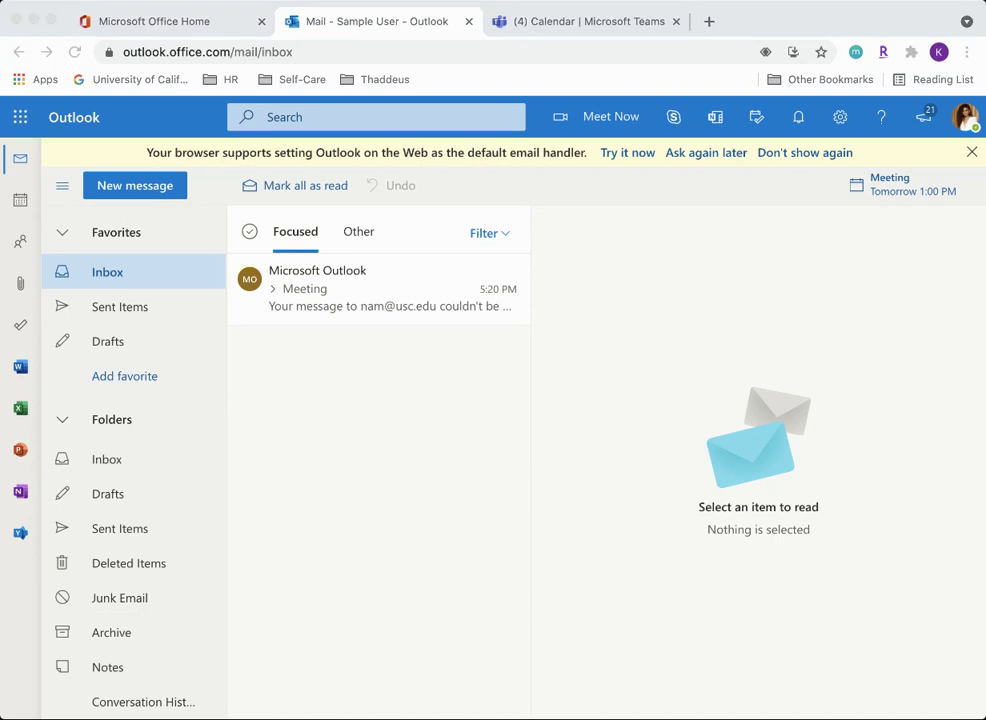
- Open the Outlook calendar and compare its meetings with those in the Microsoft Teams calendar
click(925, 369)
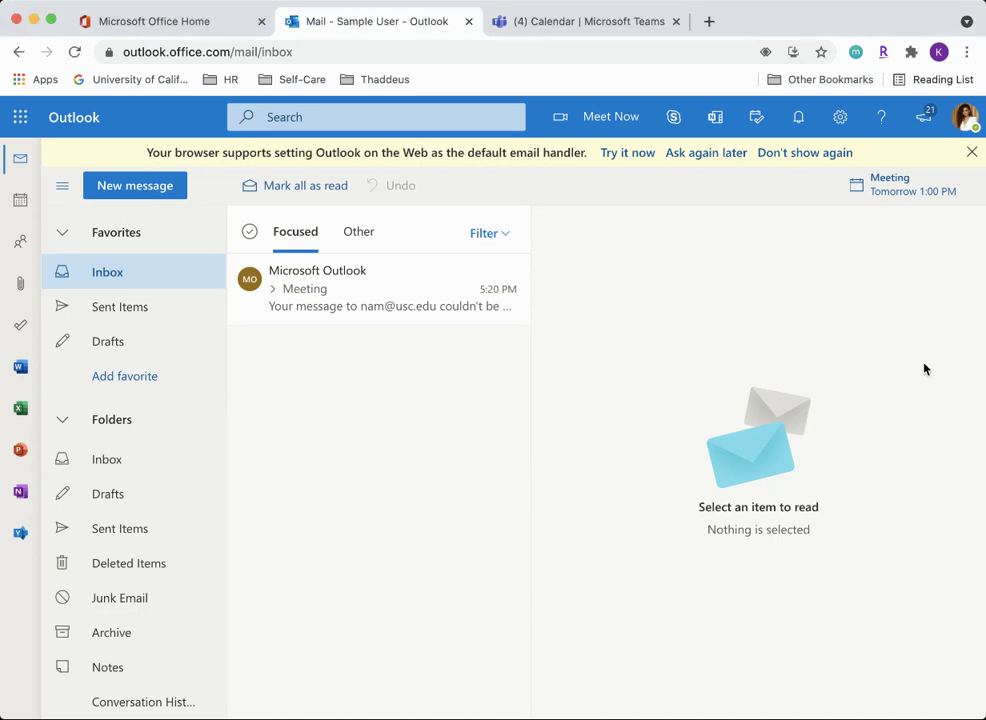
click(21, 201)
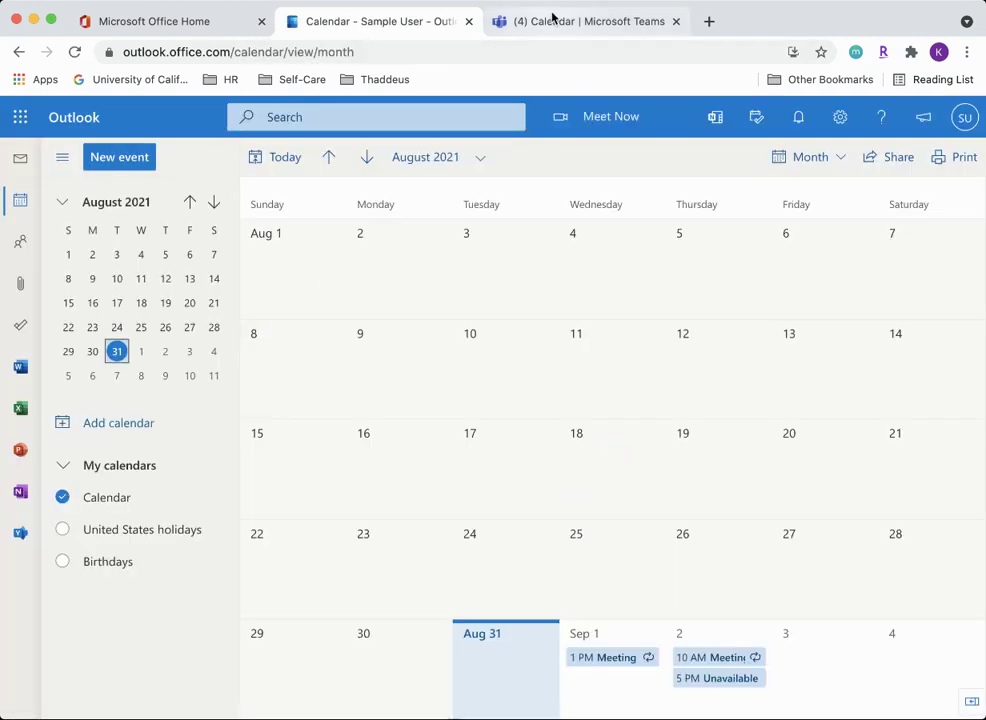
click(552, 20)
click(422, 15)
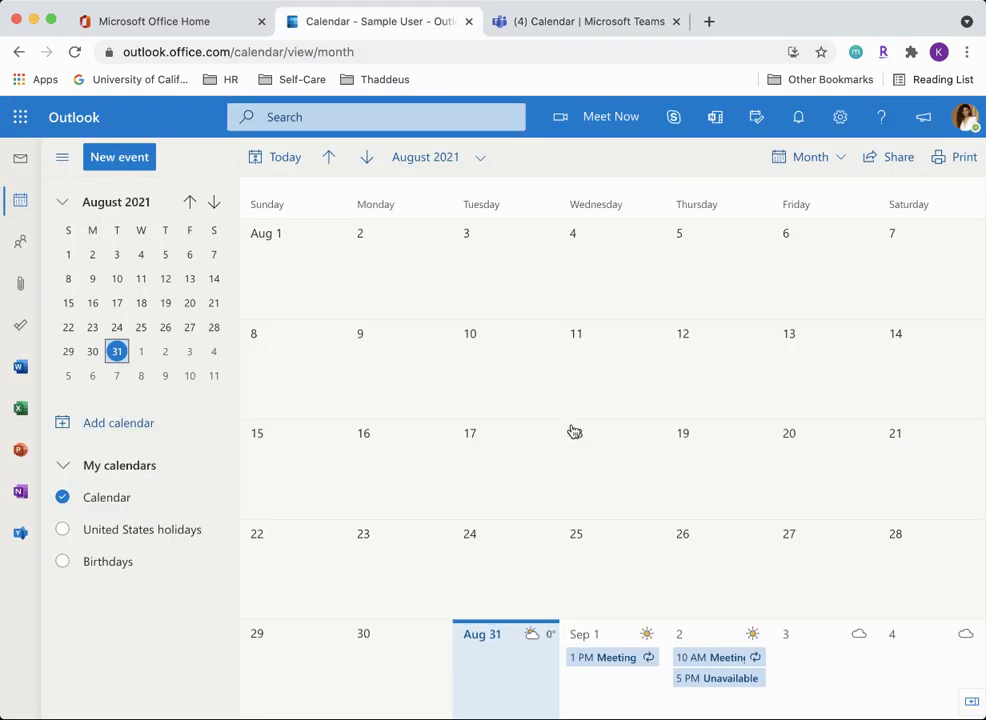
click(574, 21)
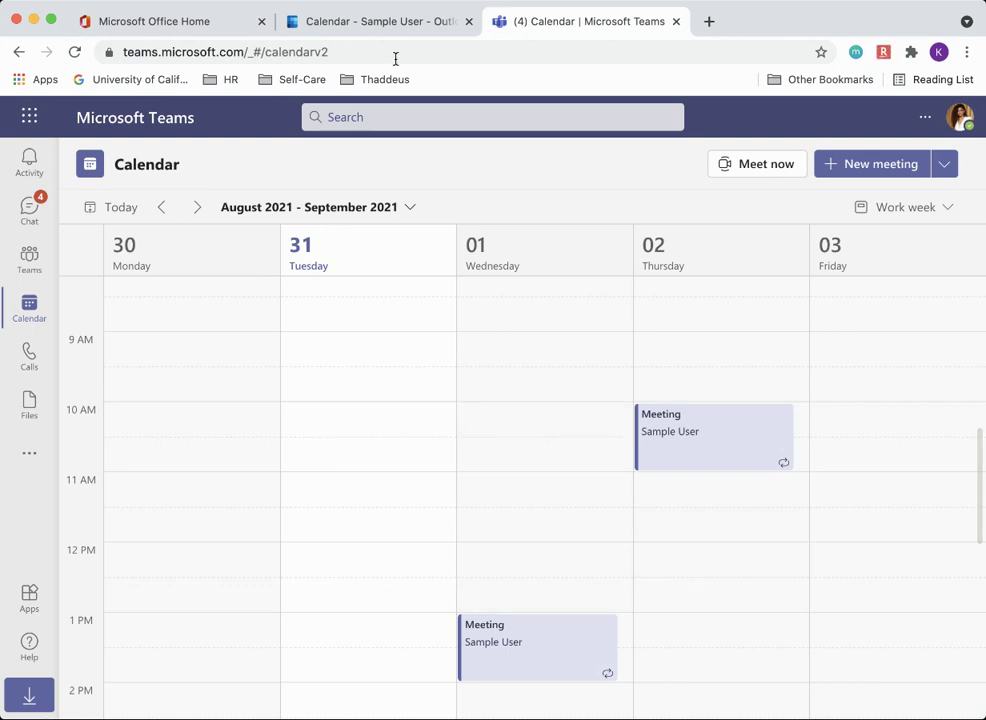
click(399, 27)
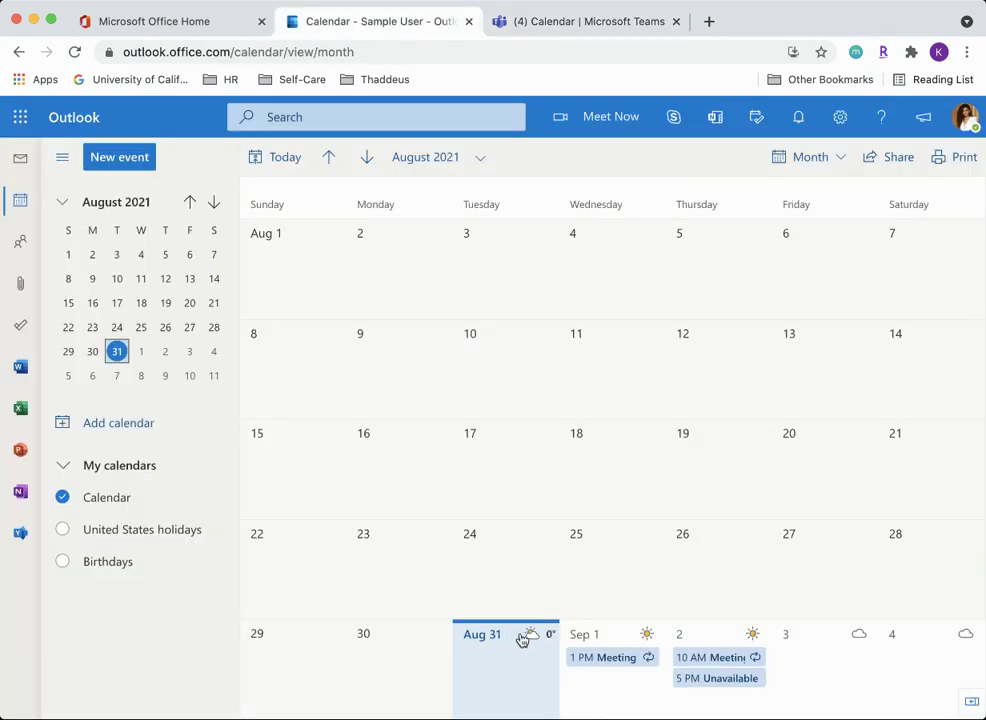
- Create a calendar event titled "new meeting" on 9/3/2021 from 8:00 AM to 8:30 AM
click(819, 651)
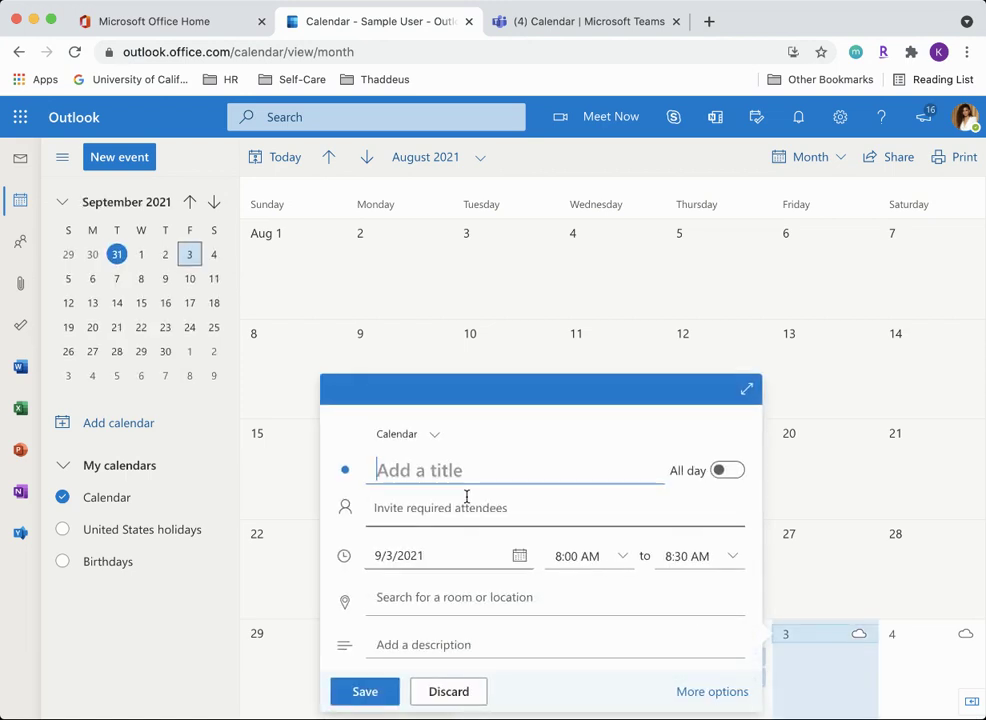
text(new meeting)
key(Return)
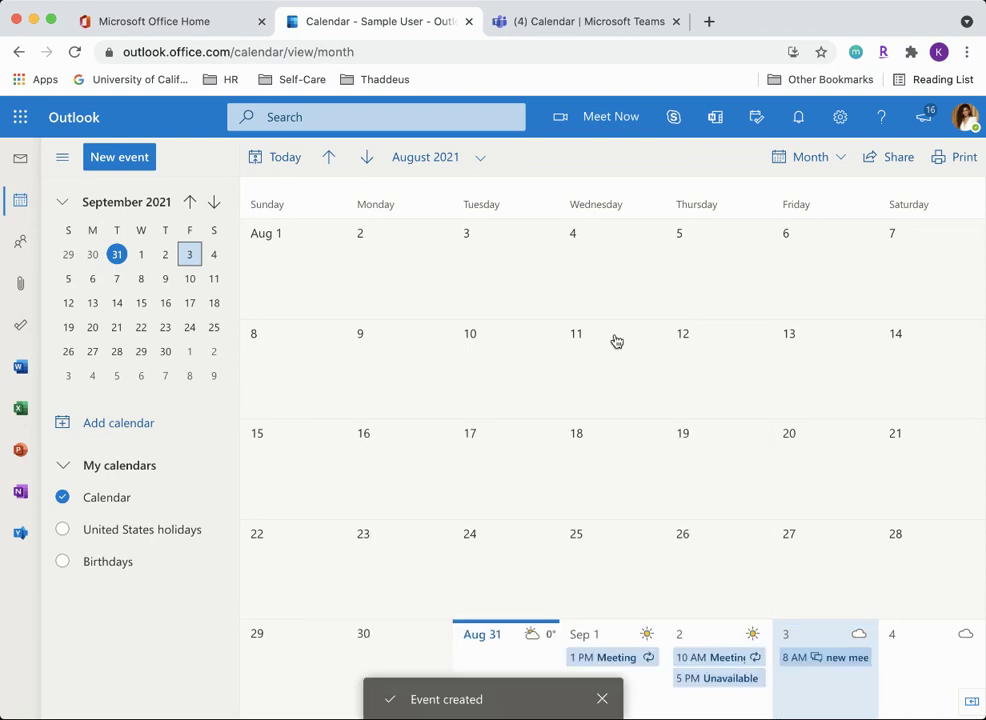
- Reload the Microsoft Teams calendar to check the Friday morning slot for the new event, and return to Outlook mail
click(513, 24)
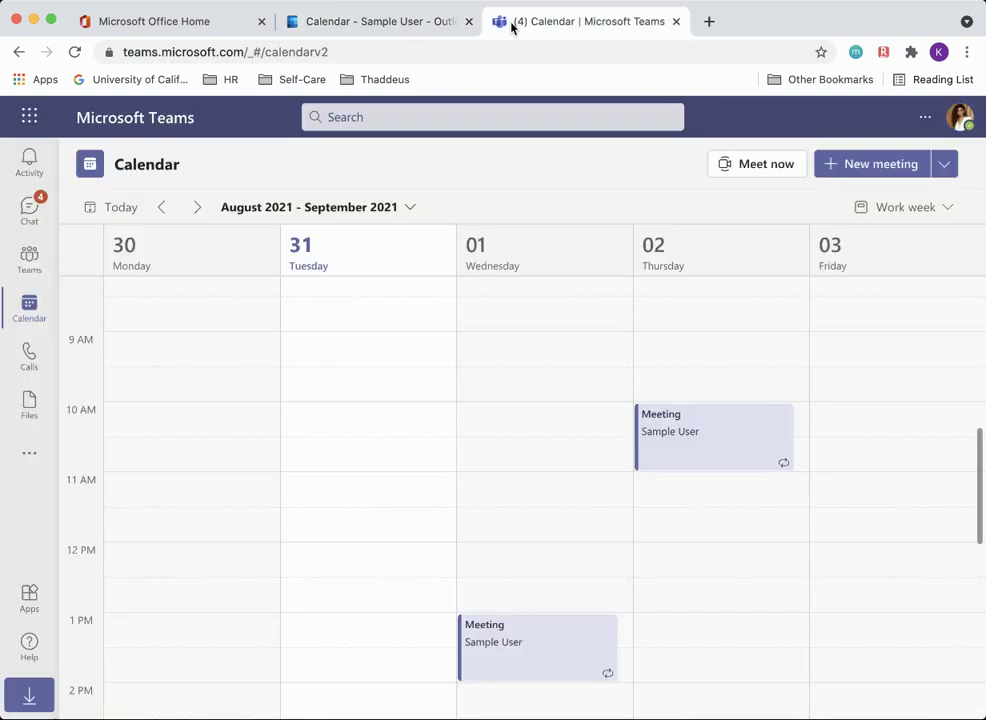
click(38, 362)
click(31, 318)
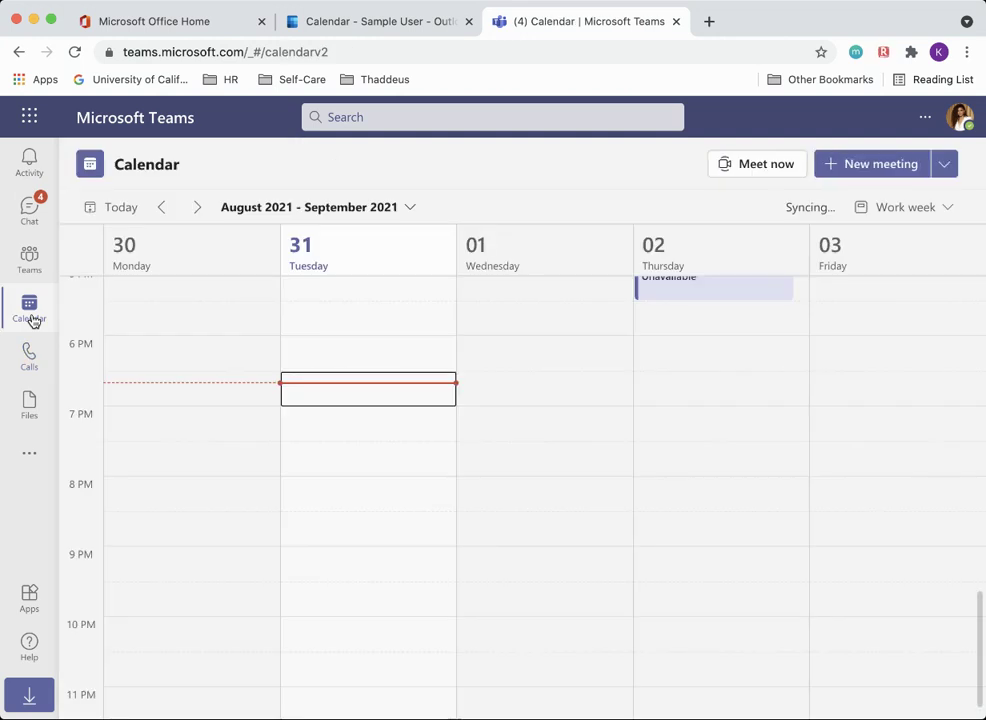
scroll(649, 418, up, 10)
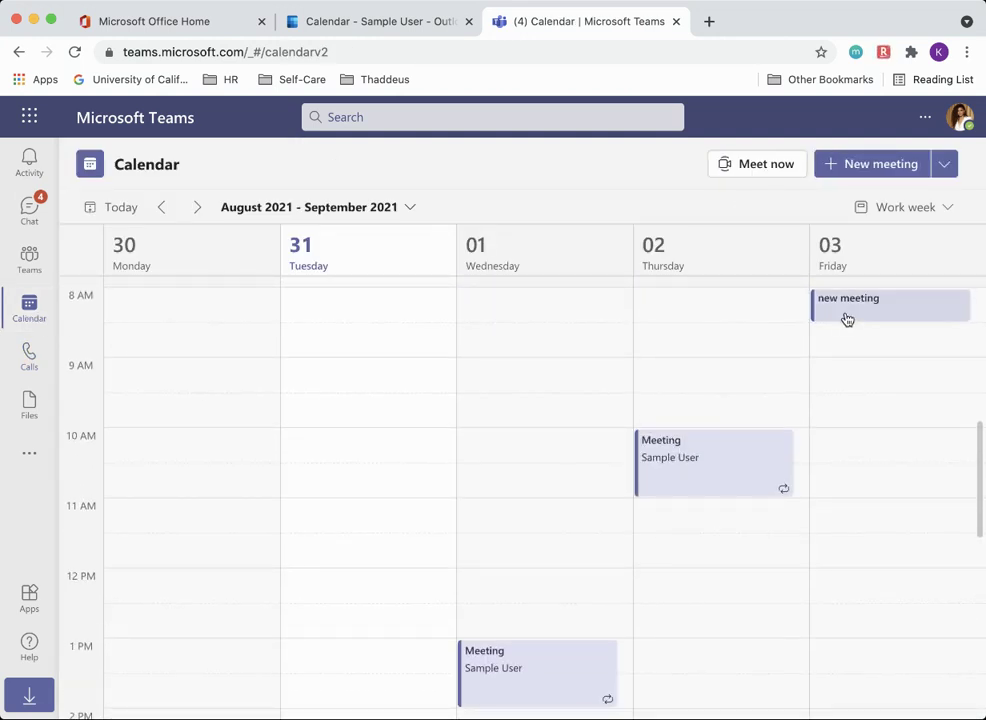
click(343, 34)
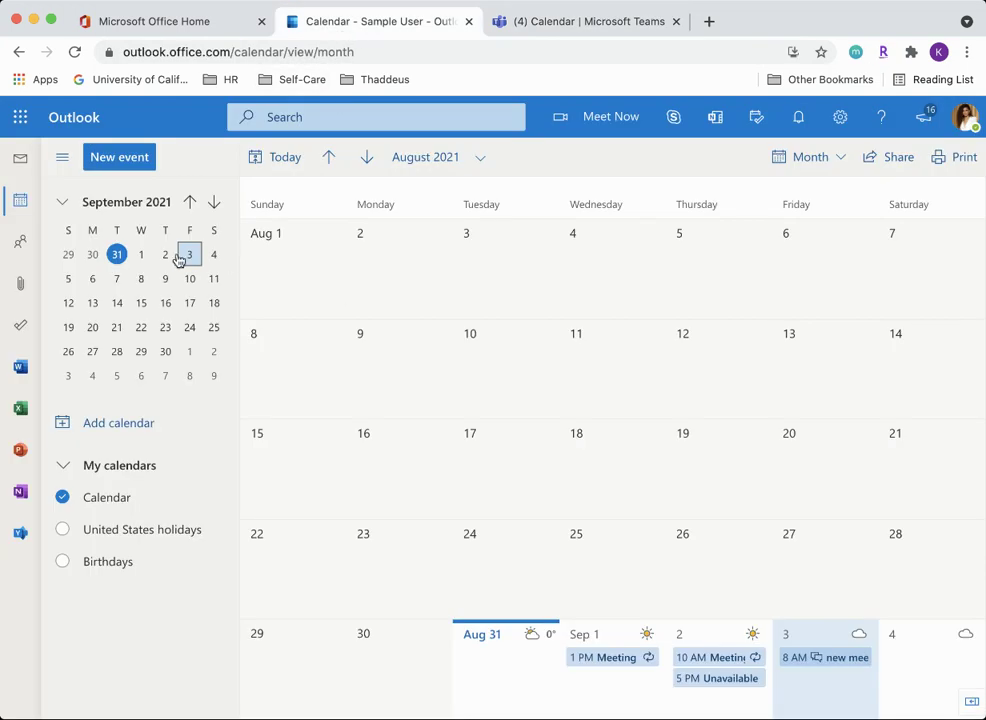
click(20, 160)
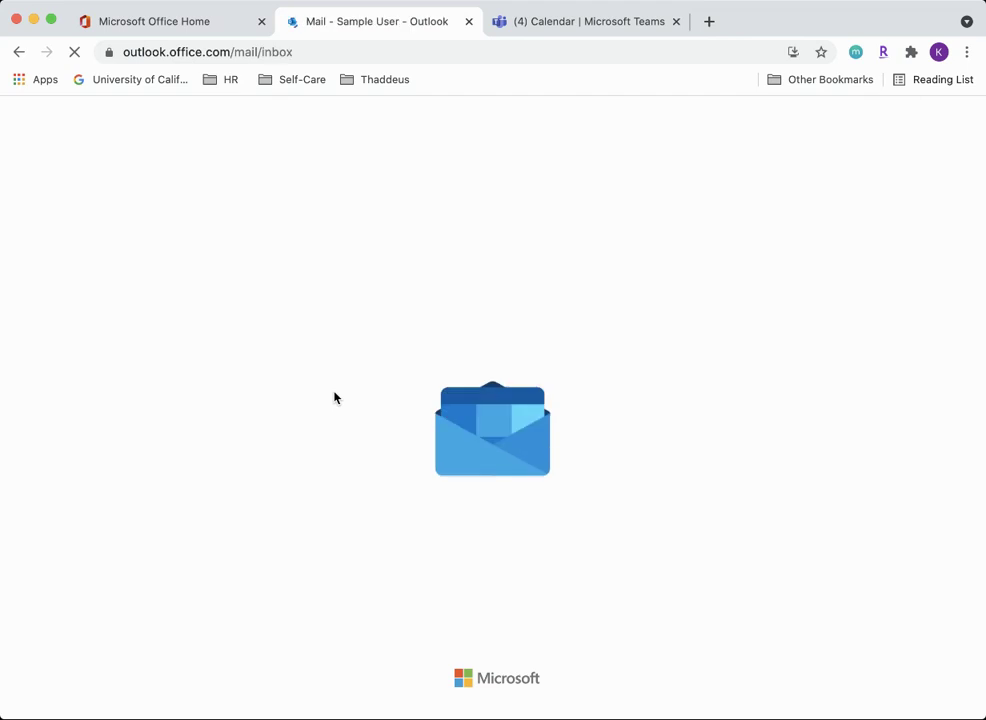